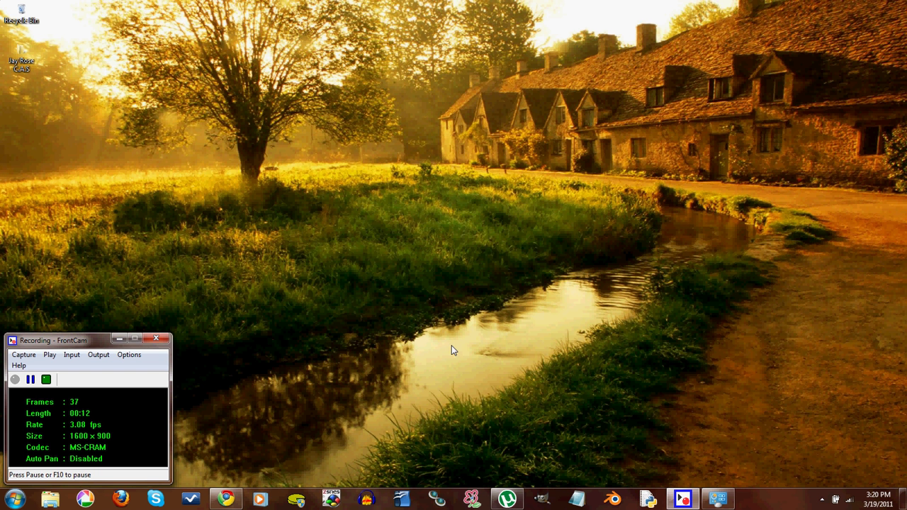
- Move the FrontCam window back to the lower left and check its Input options without changing them
left_click_drag(80, 341, 283, 230)
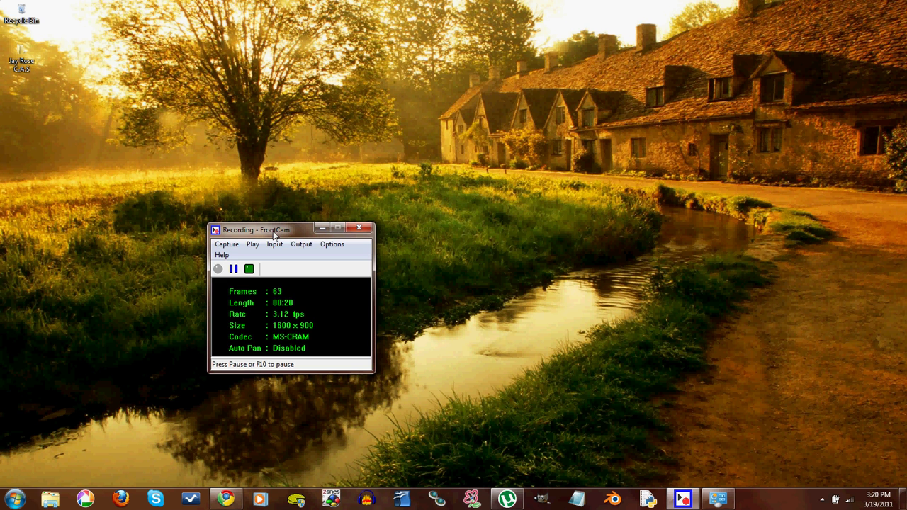
left_click_drag(274, 235, 298, 206)
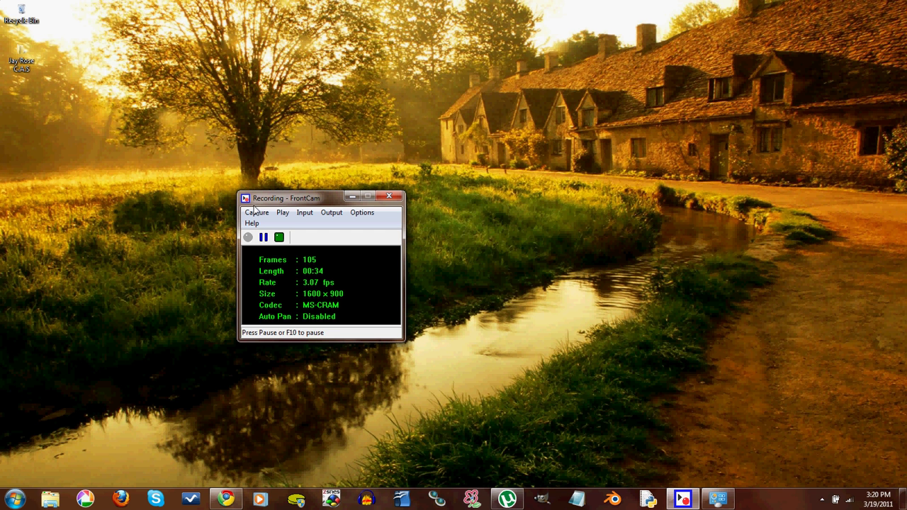
left_click_drag(312, 205, 85, 343)
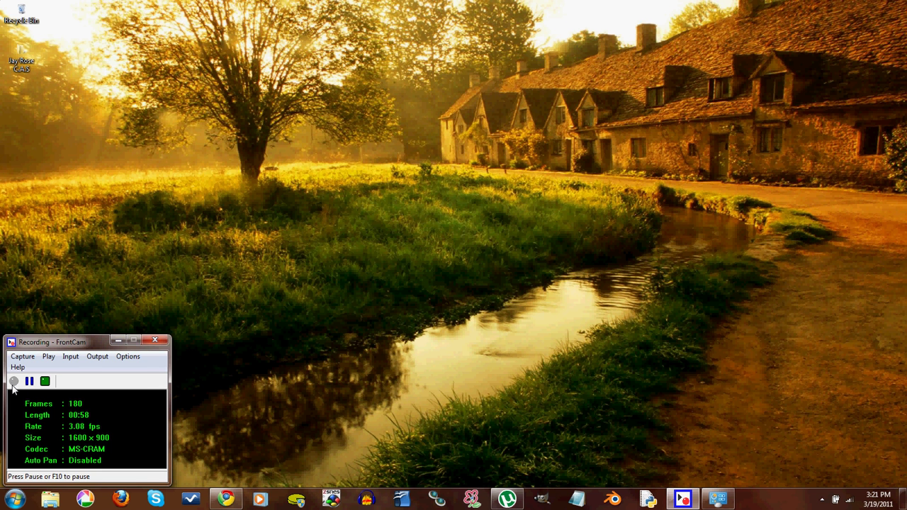
left_click(70, 358)
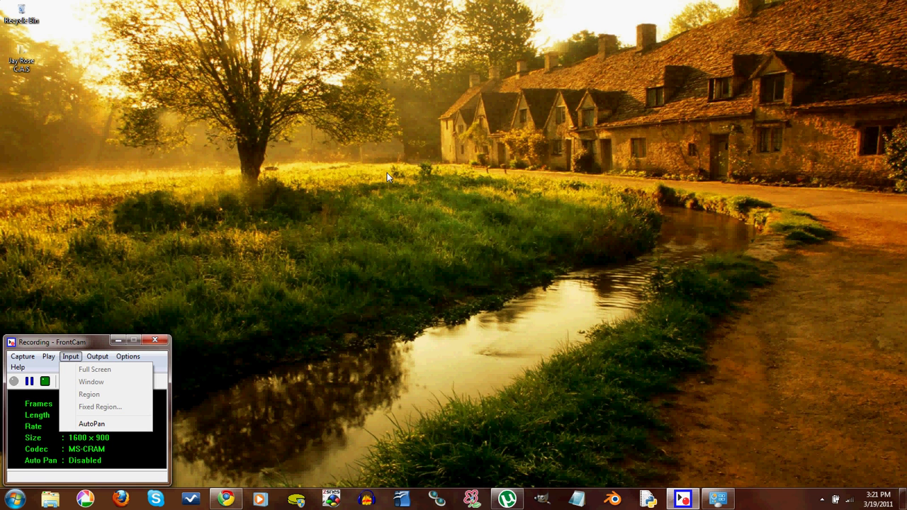
left_click(68, 268)
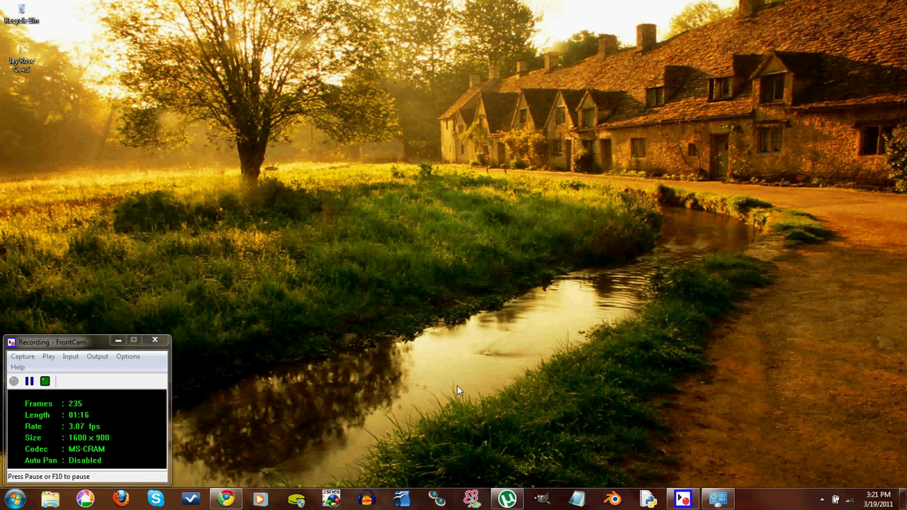
- Snap SmoothDraw 3 to the right half, widen it leftward, and scroll the white canvas into view
left_click(469, 499)
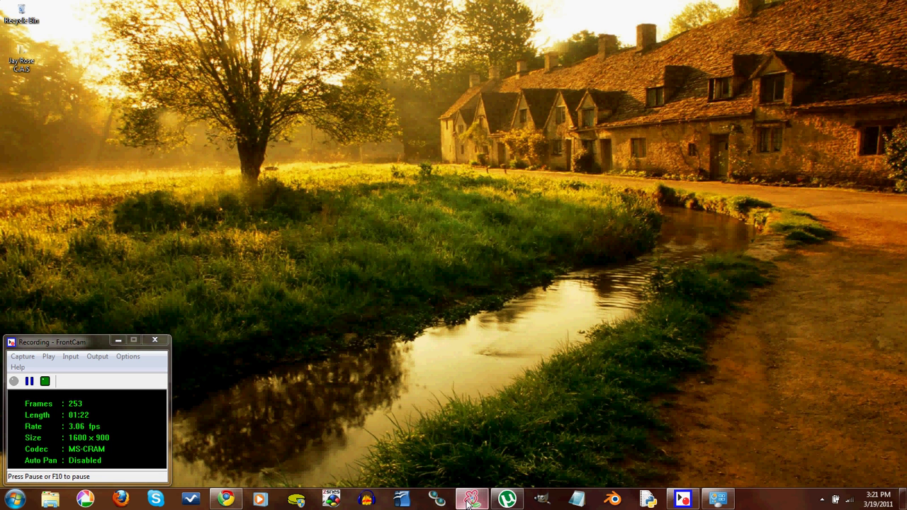
left_click_drag(359, 119, 537, 154)
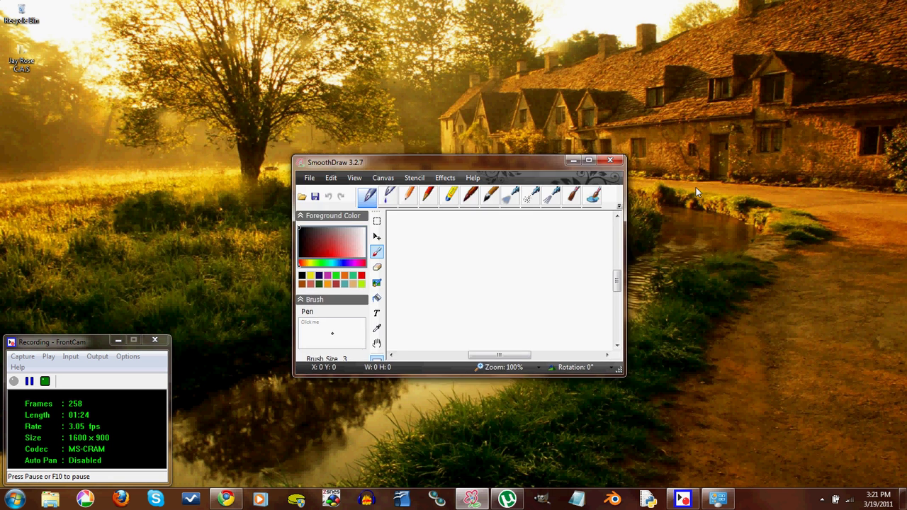
key("super+Right")
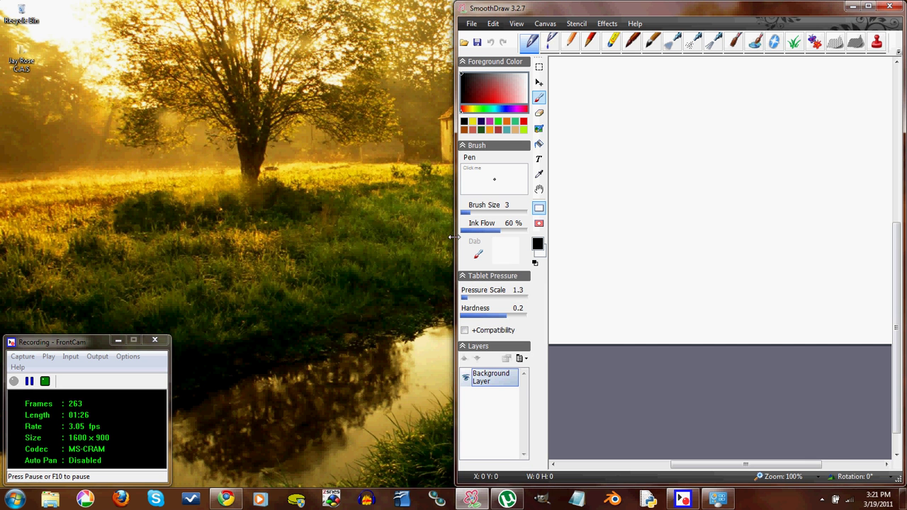
left_click_drag(454, 238, 166, 276)
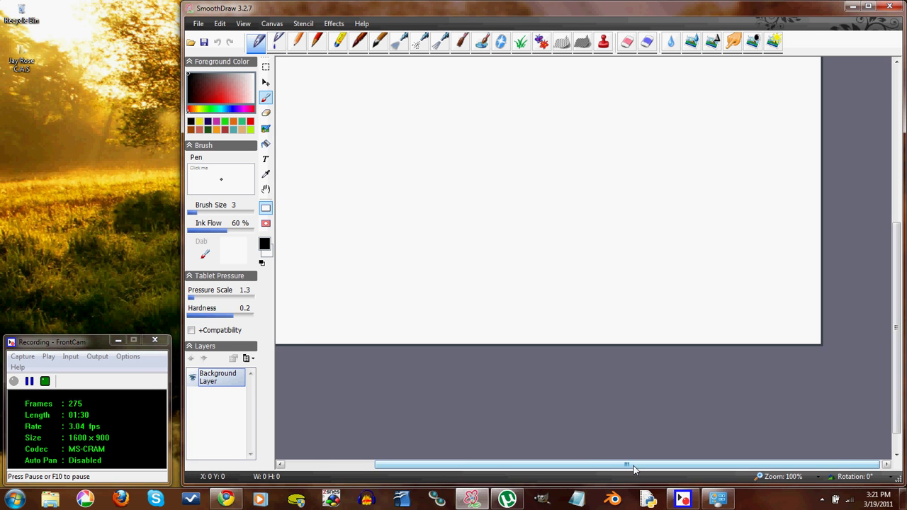
left_click_drag(627, 464, 580, 464)
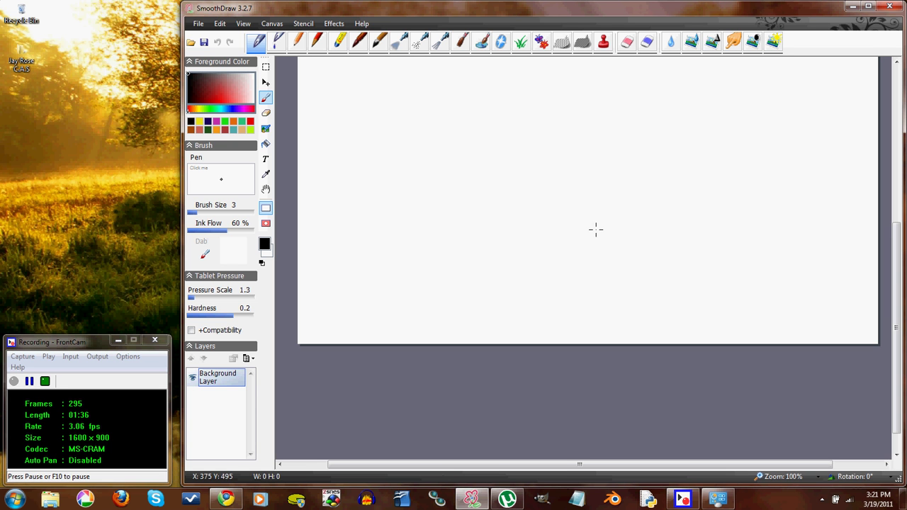
- Open video template.sddoc through File > Open..
left_click(198, 24)
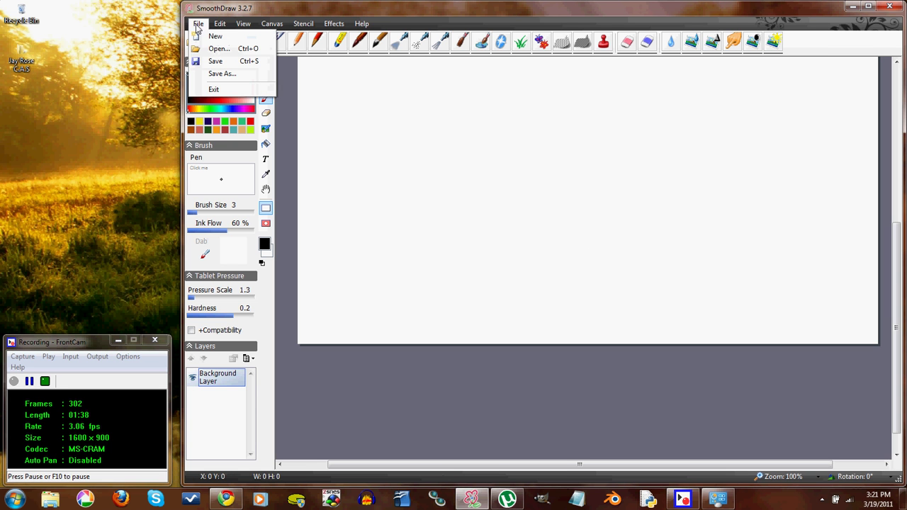
left_click(218, 50)
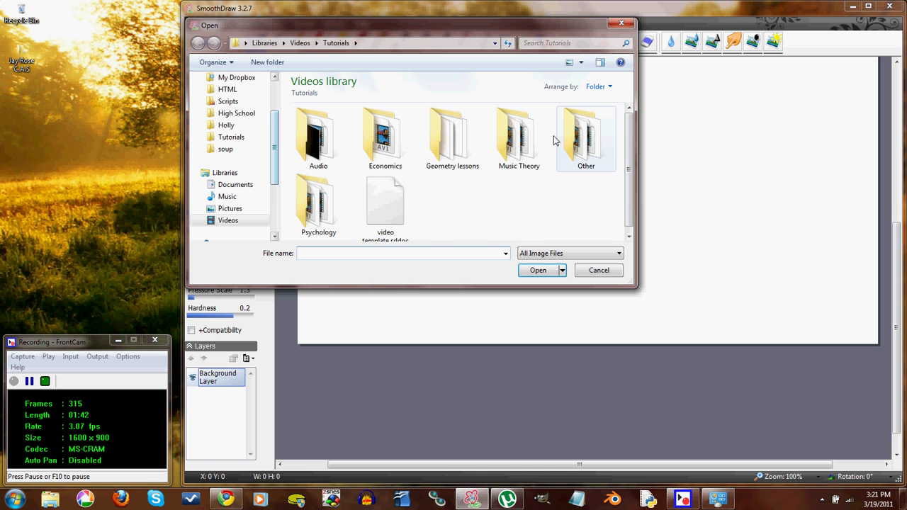
left_click(386, 210)
left_click(524, 273)
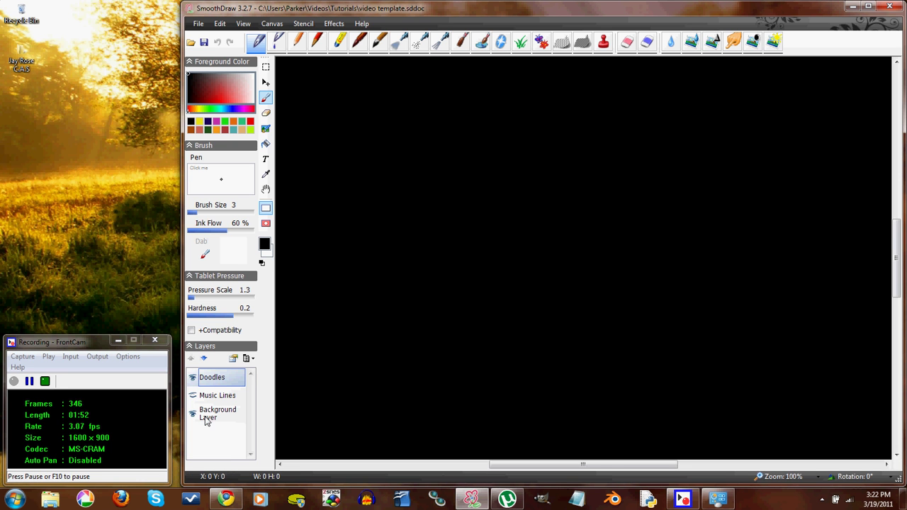
- Show and then hide the Music Lines layer, and pick yellow as the foreground colour
left_click(193, 397)
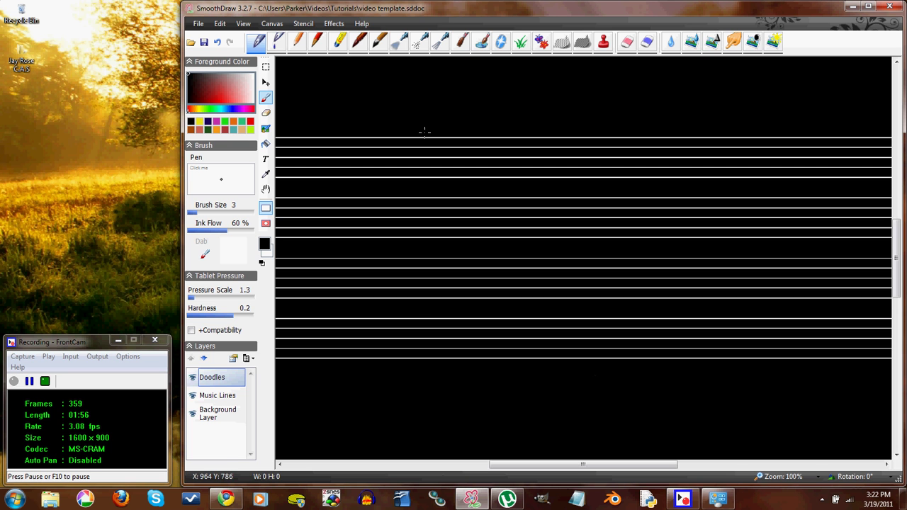
left_click(193, 396)
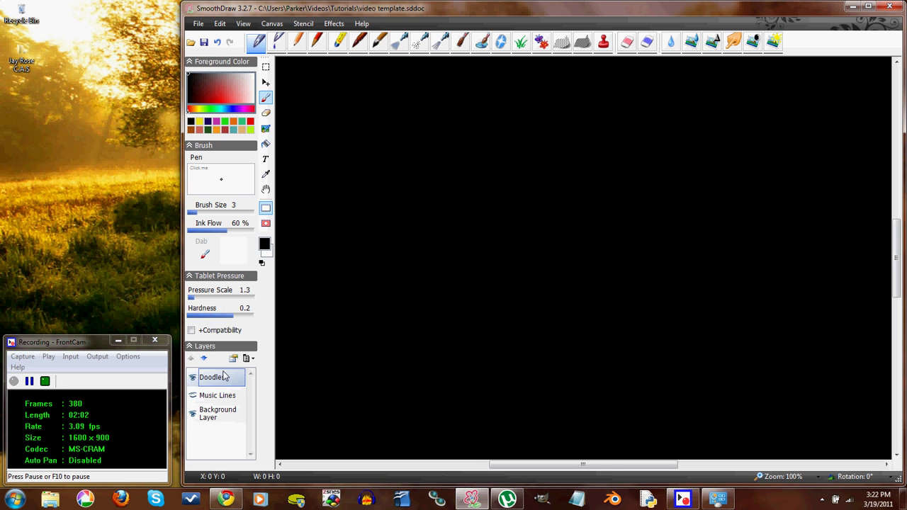
left_click(199, 121)
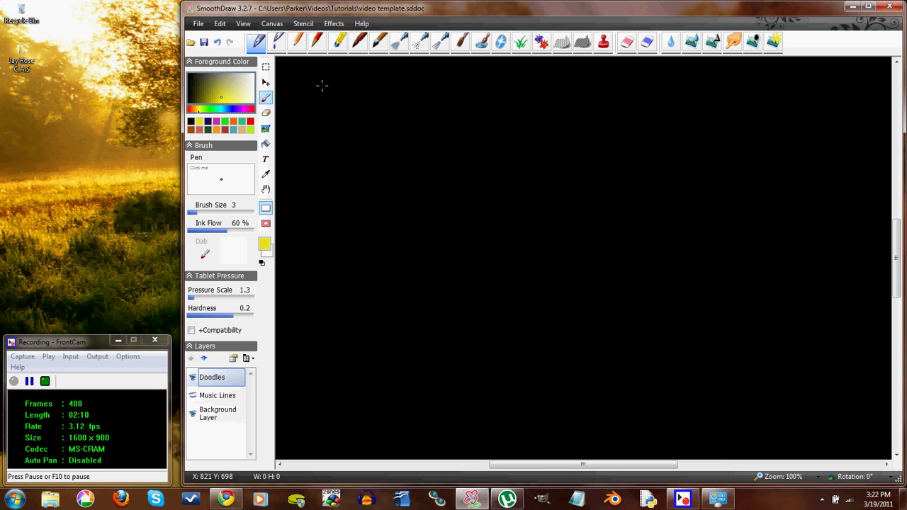
- Draw a yellow squiggle and a yellow circled face, with +Compatibility turned on
left_click_drag(278, 70, 276, 99)
left_click_drag(445, 131, 405, 210)
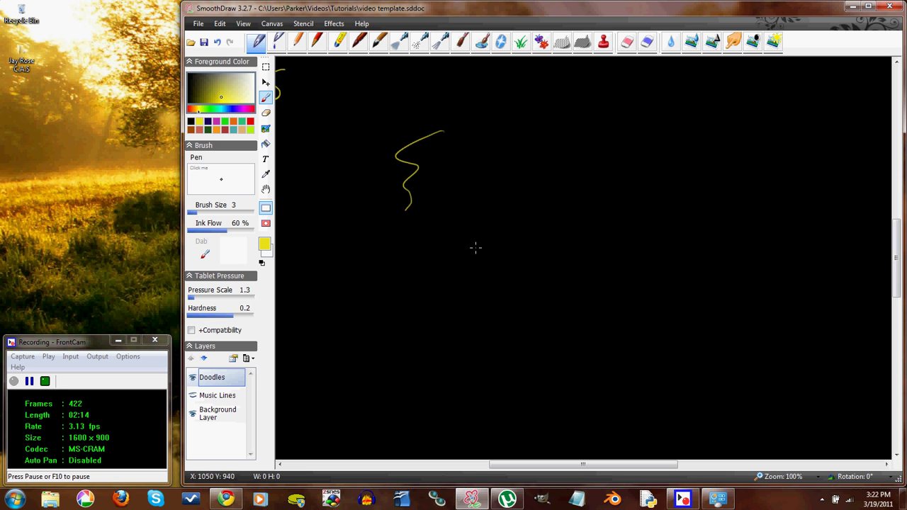
left_click(192, 331)
mouse_move(544, 141)
left_mouse_down()
mouse_move(528, 148)
mouse_move(525, 169)
left_mouse_up()
left_click_drag(540, 160, 540, 176)
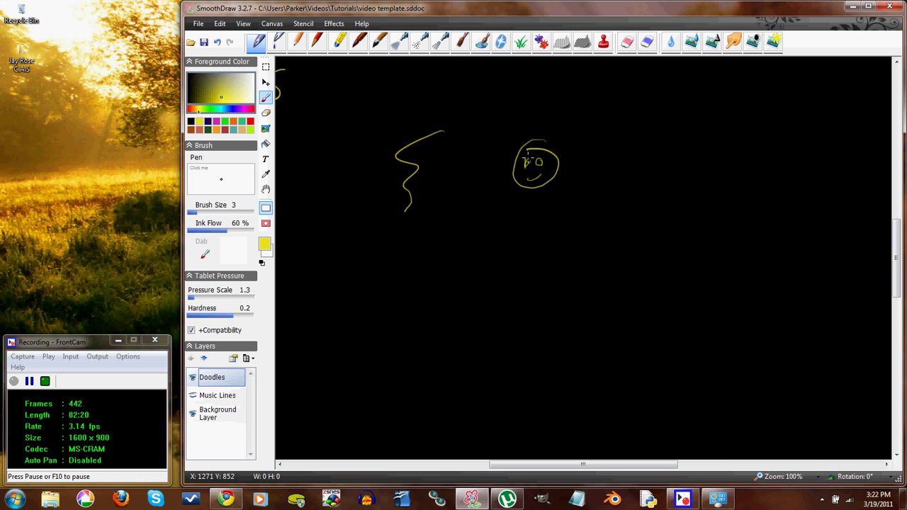
- Switch to red and draw a smiley face with eyes and a smile at the right
left_click(226, 122)
left_click(228, 130)
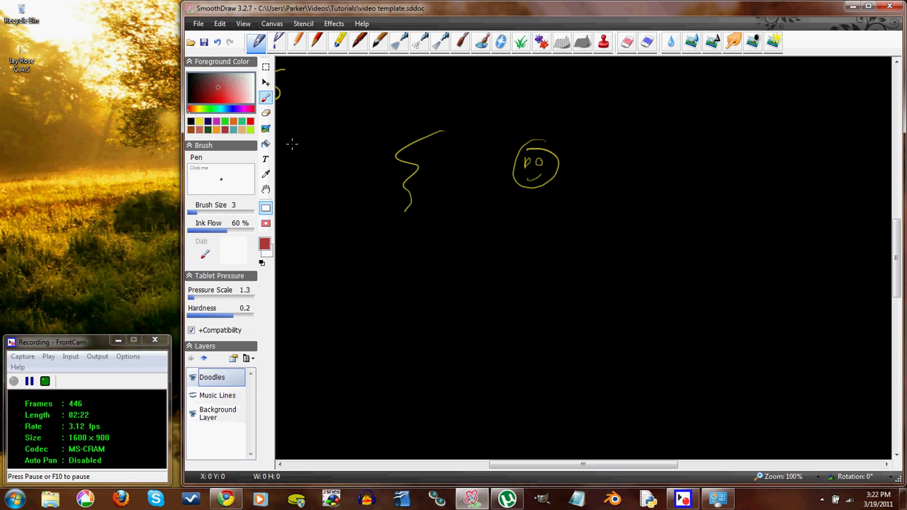
left_click_drag(658, 121, 659, 122)
left_click_drag(650, 131, 650, 138)
left_click_drag(662, 129, 666, 148)
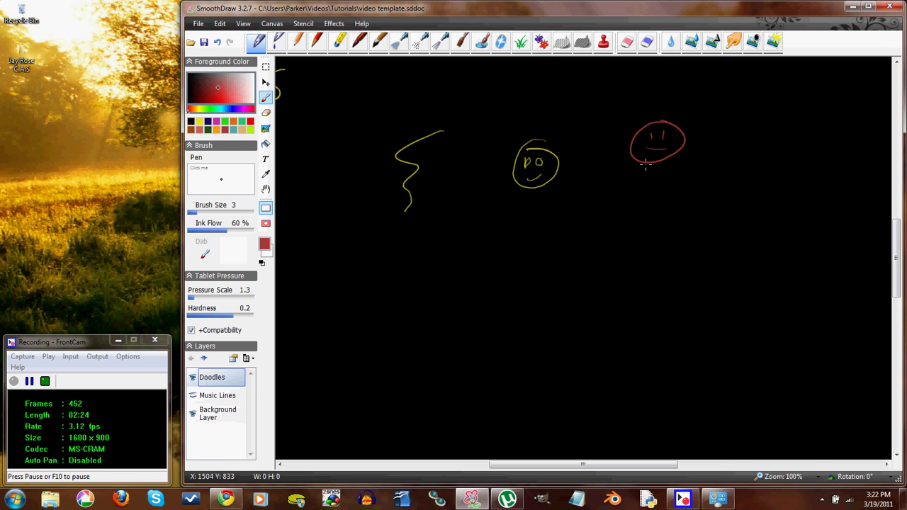
- Choose the rectangular Select tool, leaving the Edit menu unused
left_click(218, 26)
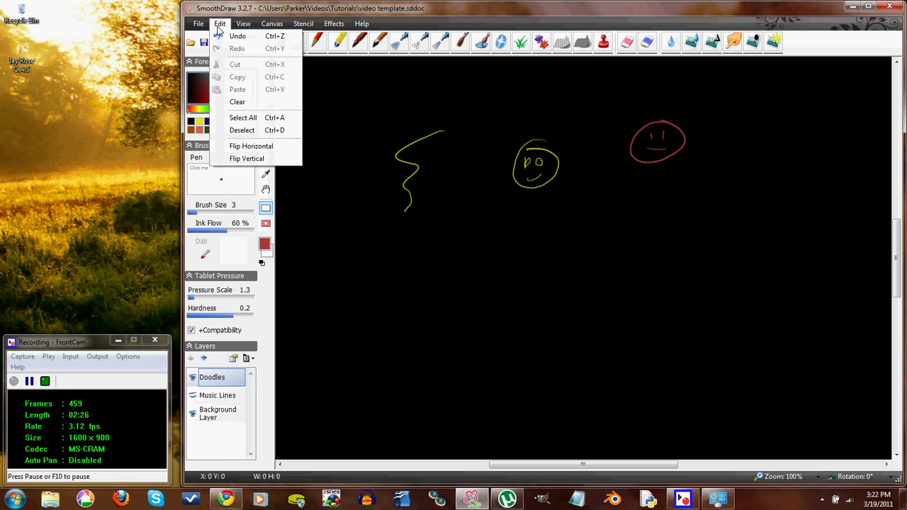
left_click(339, 102)
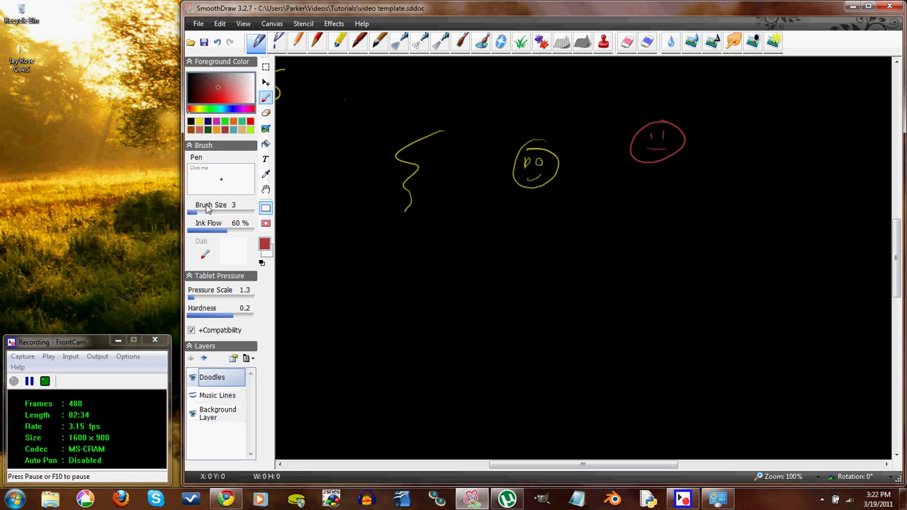
left_click(265, 66)
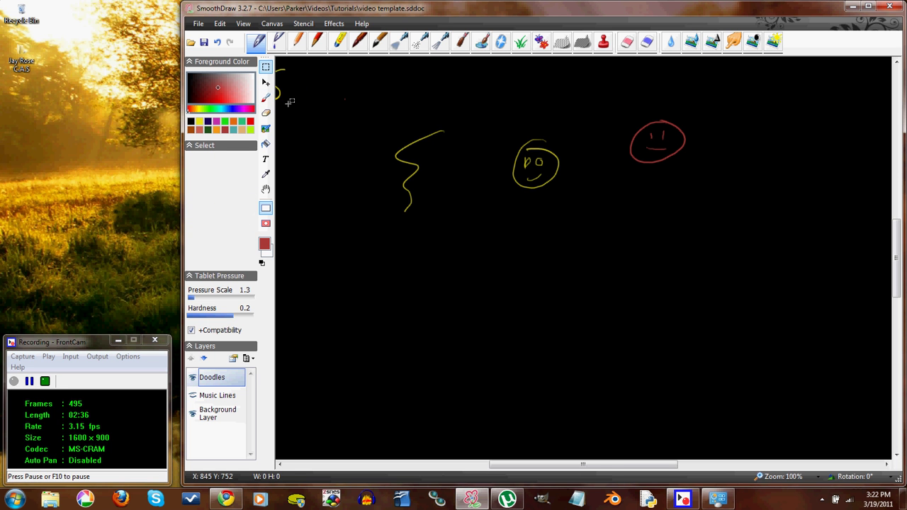
- Select the red smiley, copy and paste it, and drag the copy onto the yellow squiggle
left_click_drag(619, 110, 709, 179)
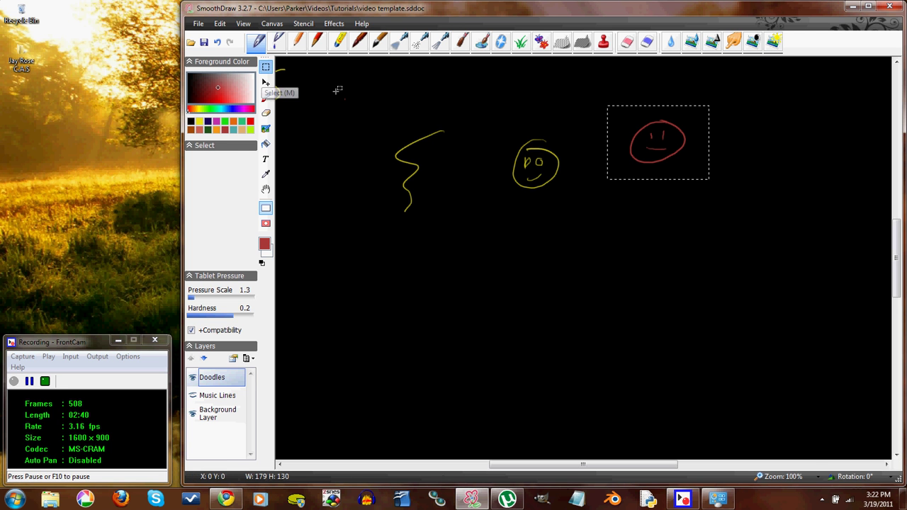
left_click(220, 23)
left_click(228, 75)
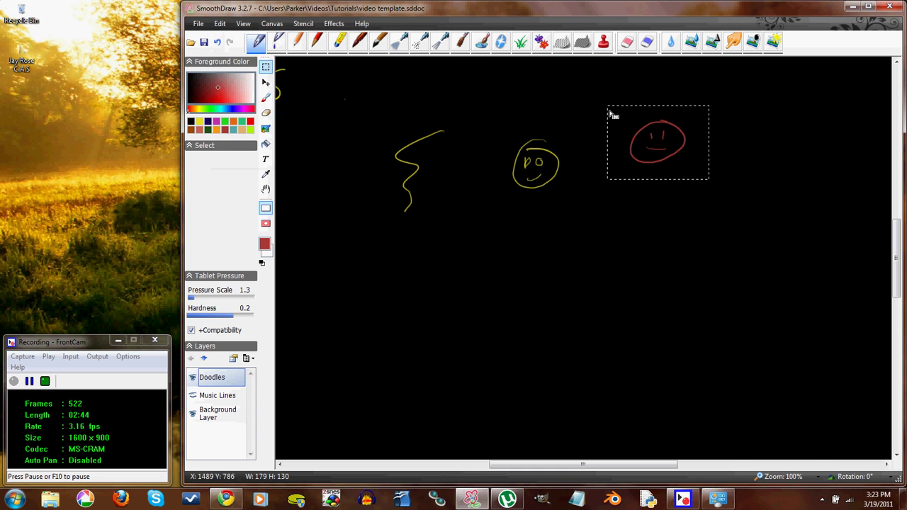
left_click(220, 24)
left_click(238, 89)
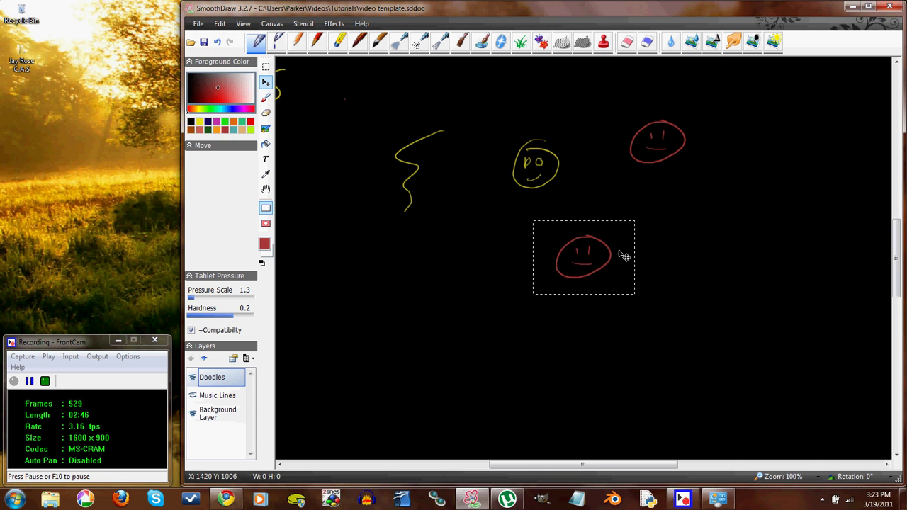
mouse_move(620, 258)
left_mouse_down()
mouse_move(589, 211)
mouse_move(585, 178)
mouse_move(605, 204)
mouse_move(543, 175)
mouse_move(420, 174)
mouse_move(428, 173)
left_mouse_up()
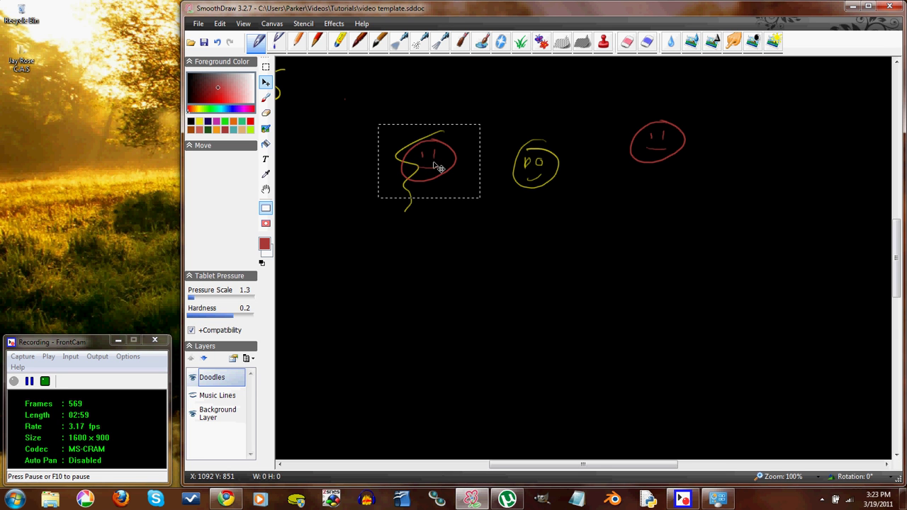
- Enter the text 'This is my text!' with the Text tool
left_click(265, 163)
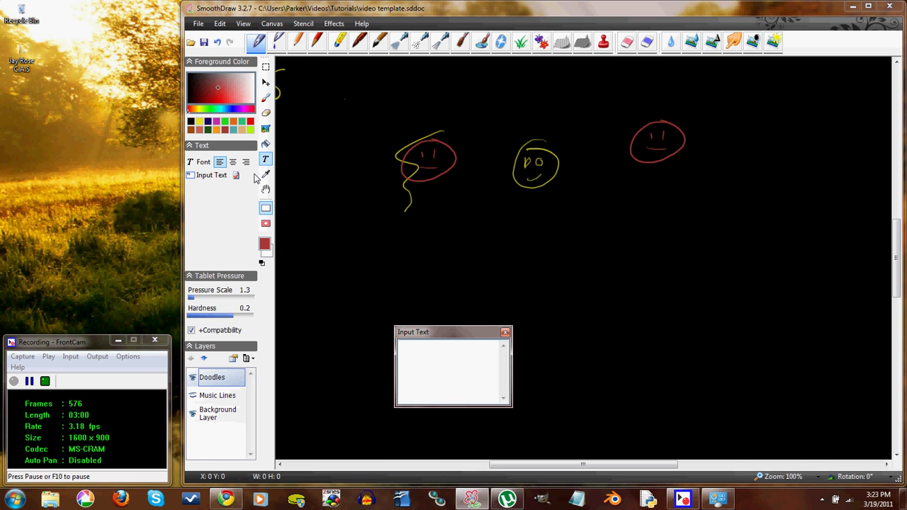
type("This is my text")
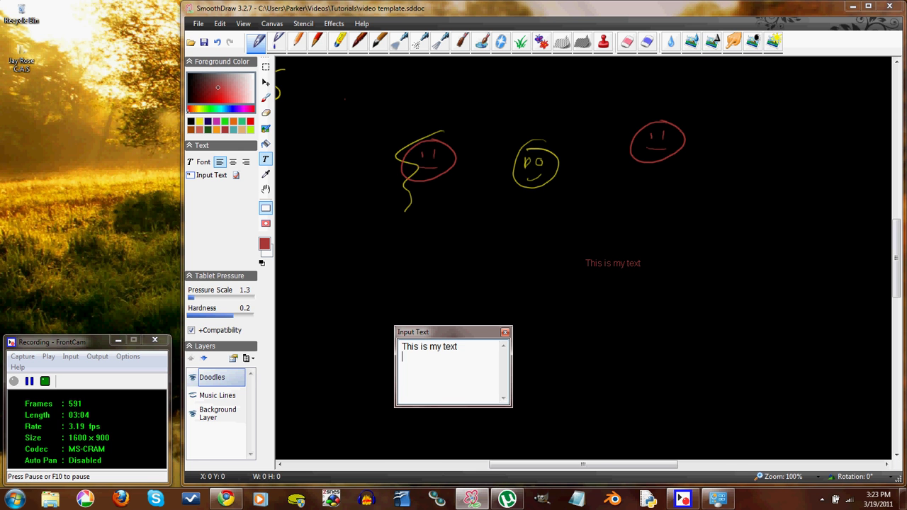
key("BackSpace")
type("!")
- Set the font size to 16, drag the text below the faces, and submit it
left_click(199, 163)
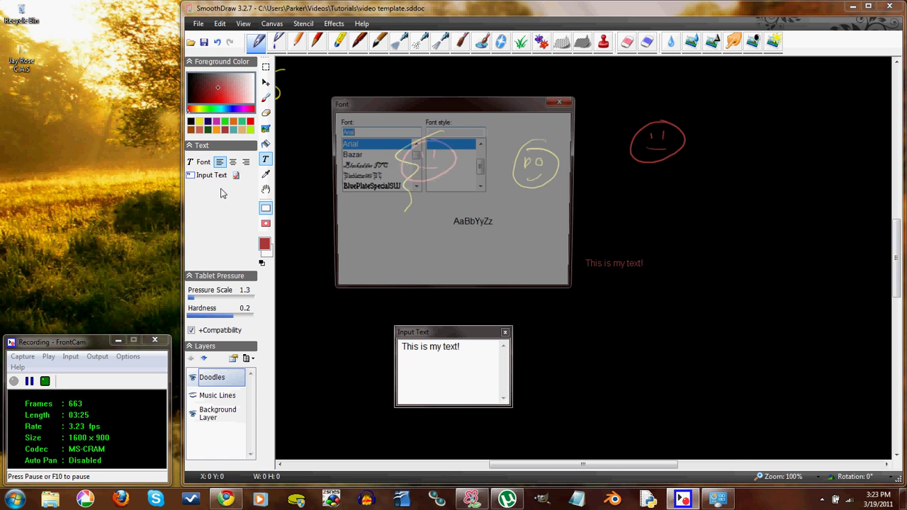
left_click(500, 156)
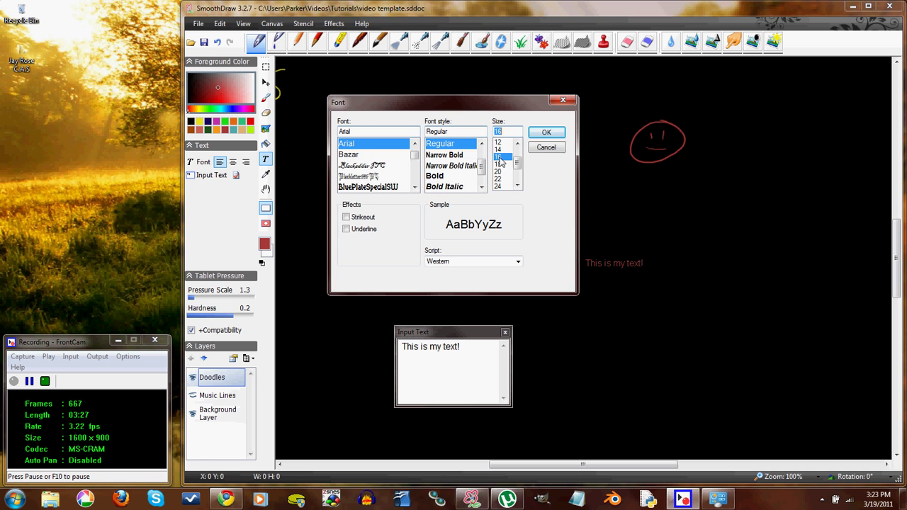
left_click(541, 134)
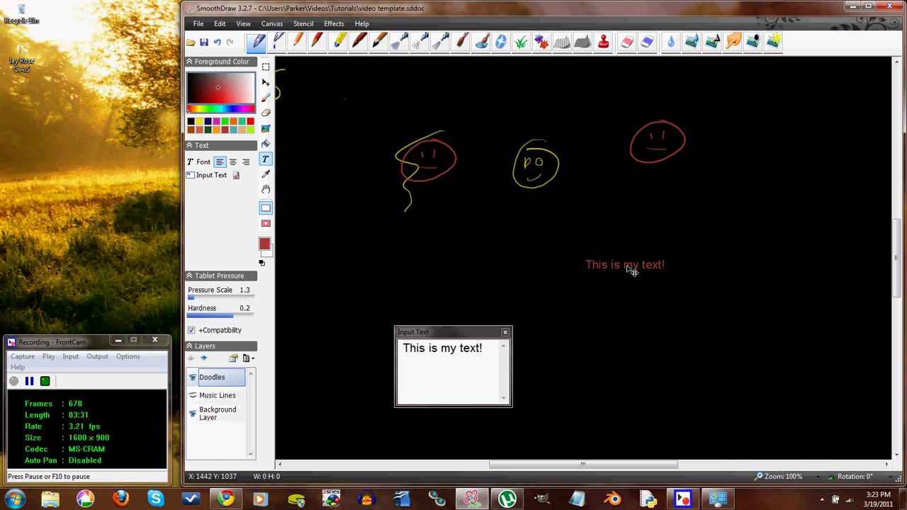
left_click_drag(628, 268, 525, 254)
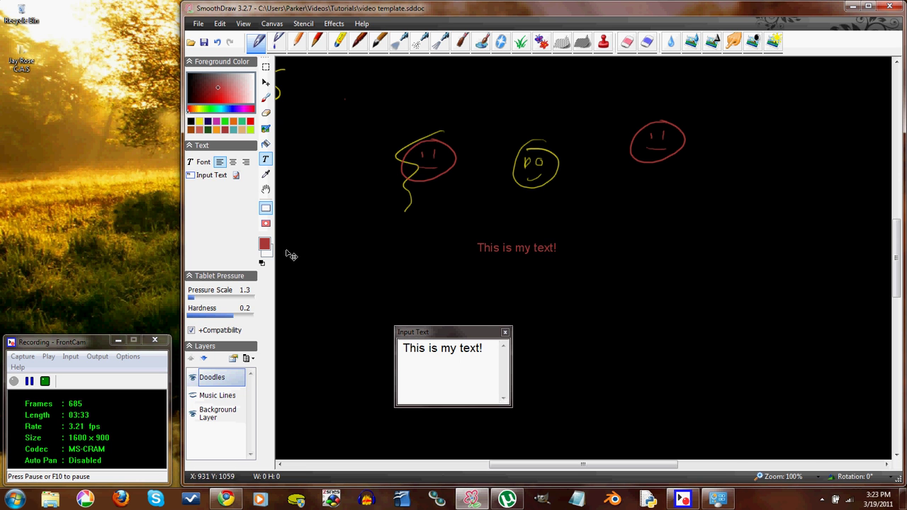
left_click(236, 176)
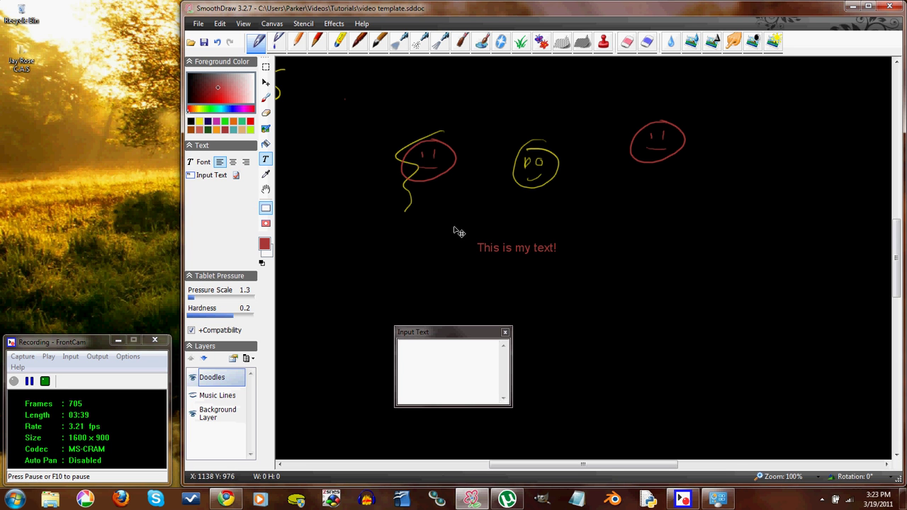
- Close the Input Text box, then reopen and dismiss the Font dialog unchanged
left_click(505, 332)
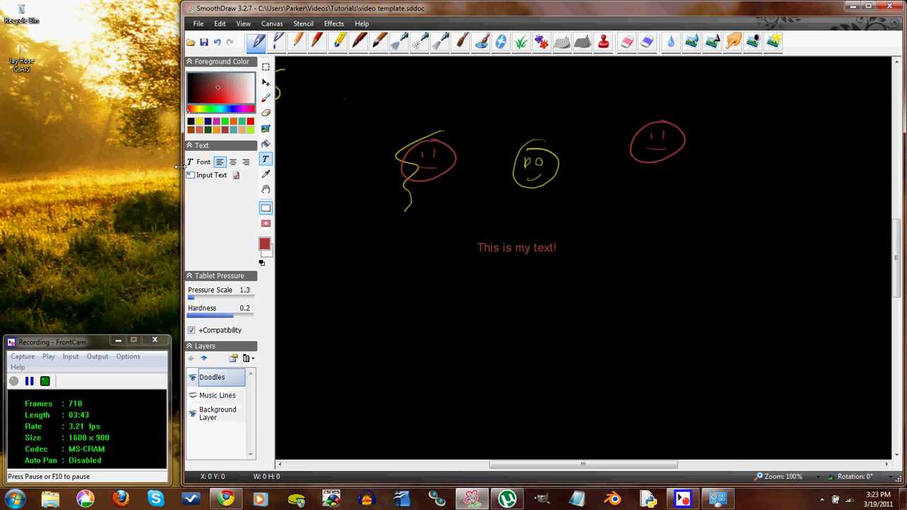
left_click(203, 175)
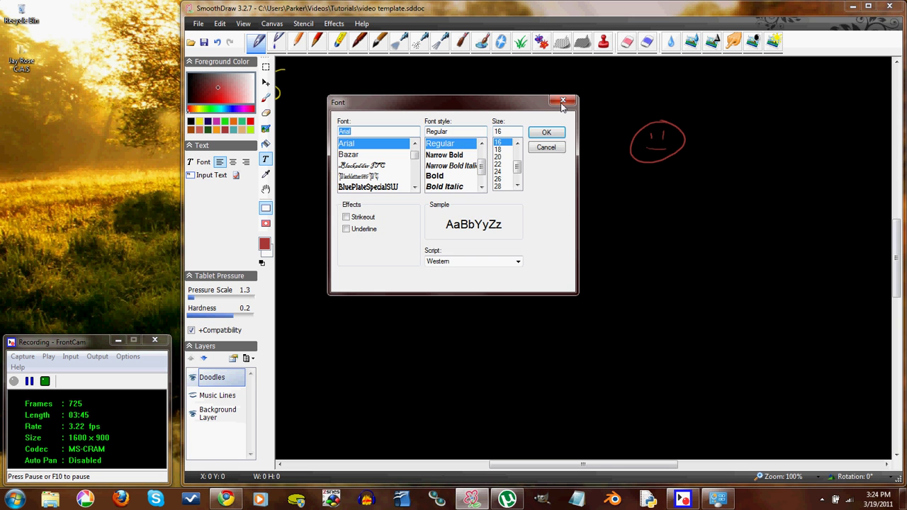
left_click(565, 101)
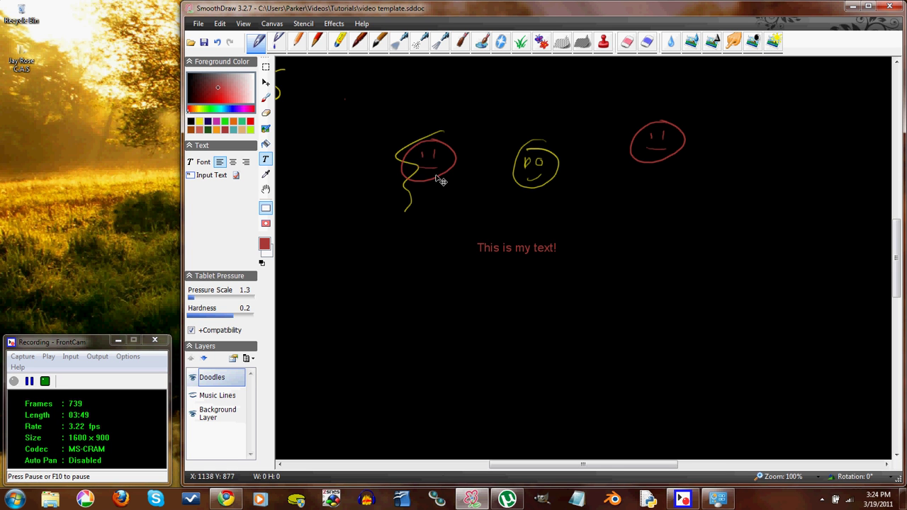
- Redraw the left red face with an eye and smile, erase old strokes, and circle it
mouse_move(423, 150)
left_mouse_down()
mouse_move(436, 163)
mouse_move(434, 142)
mouse_move(394, 163)
mouse_move(450, 137)
mouse_move(385, 183)
mouse_move(399, 178)
left_mouse_up()
left_click(266, 98)
key("e")
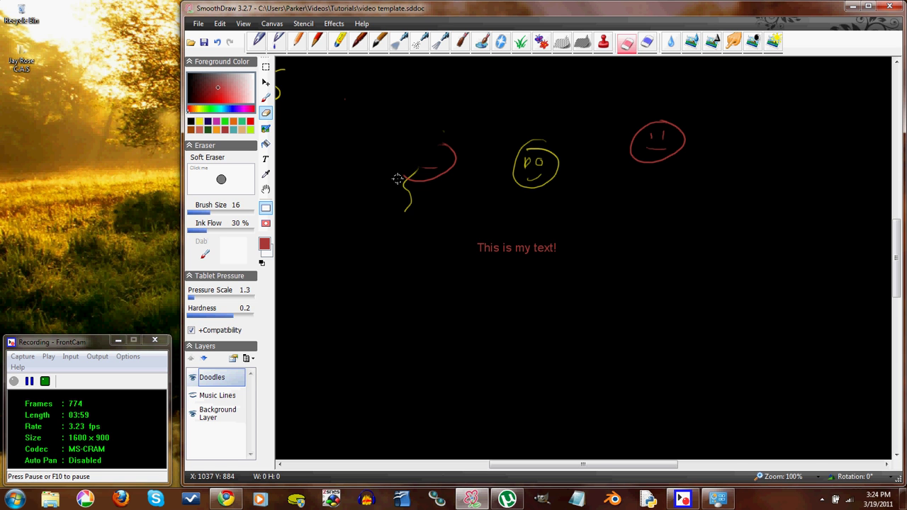
key("b")
mouse_move(448, 142)
left_mouse_down()
mouse_move(422, 161)
mouse_move(446, 156)
mouse_move(440, 175)
left_mouse_up()
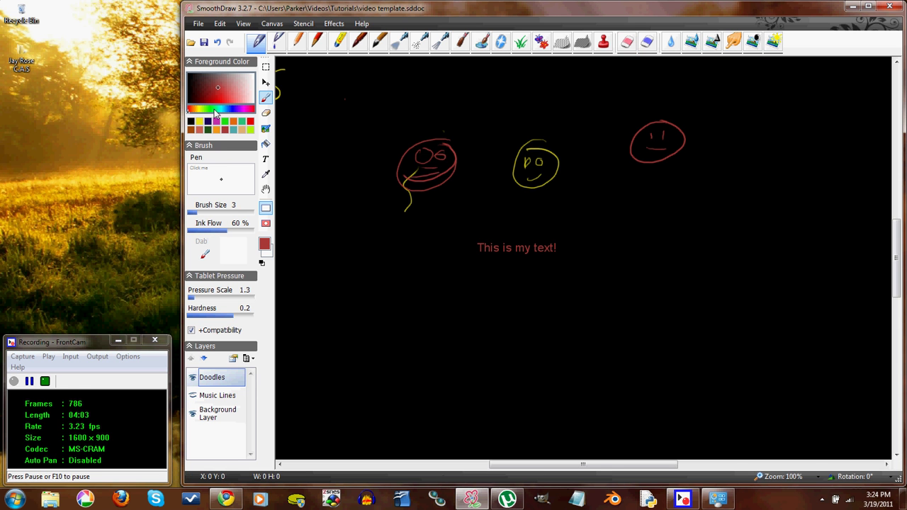
- Reopen video template.sddoc without saving, discarding the doodled faces and text
left_click(220, 23)
left_click(220, 24)
left_click(199, 24)
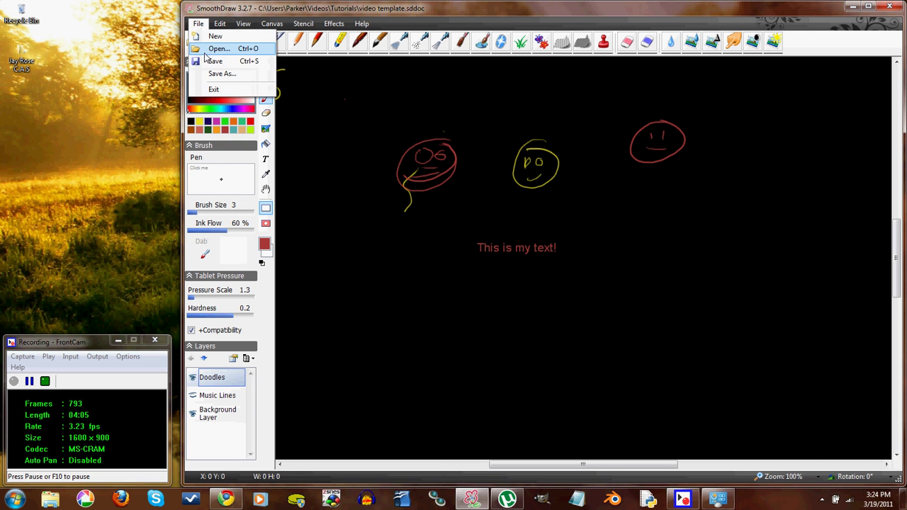
left_click(214, 49)
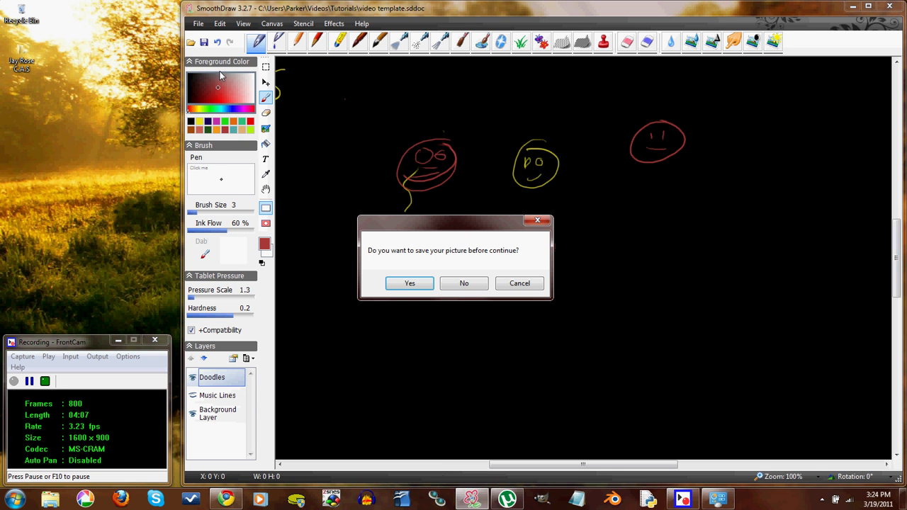
left_click(464, 284)
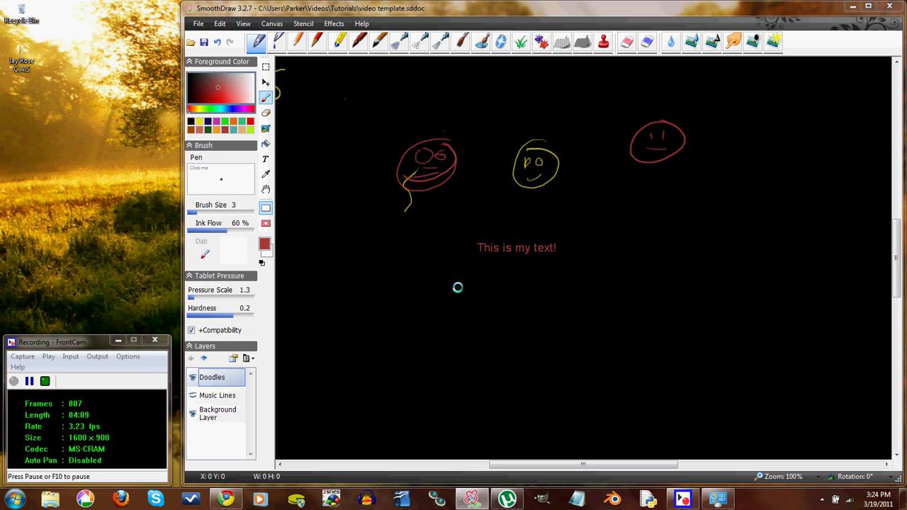
left_click(386, 206)
left_click(537, 270)
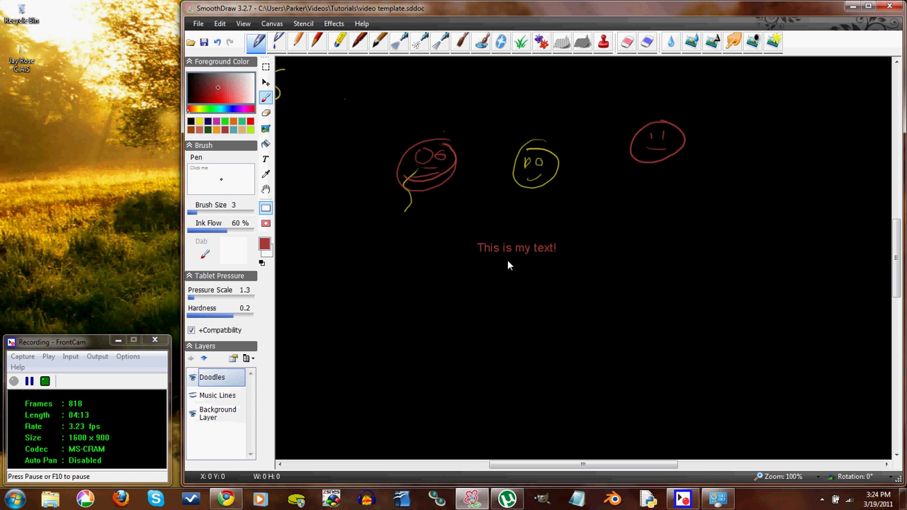
- In Chrome, go from the Bamboo Pen & Touch tab to the $69 Bamboo Pen page
left_click(228, 500)
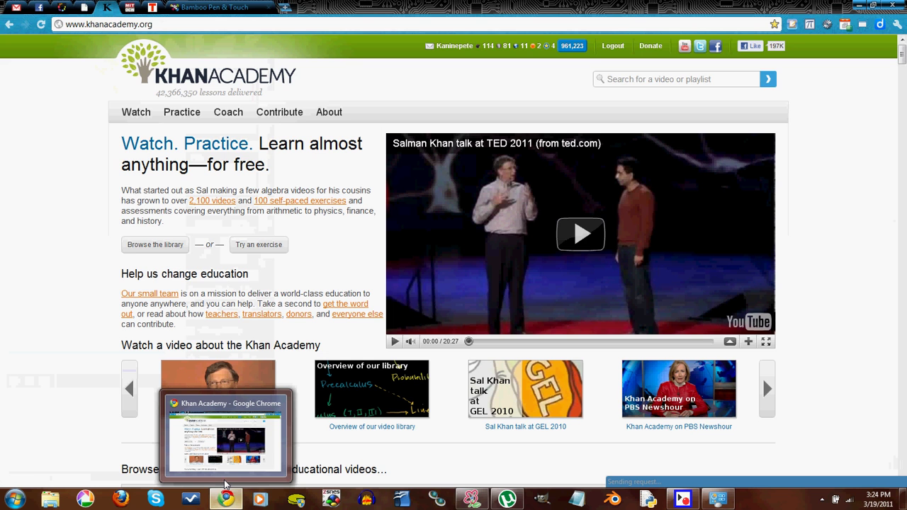
left_click(206, 10)
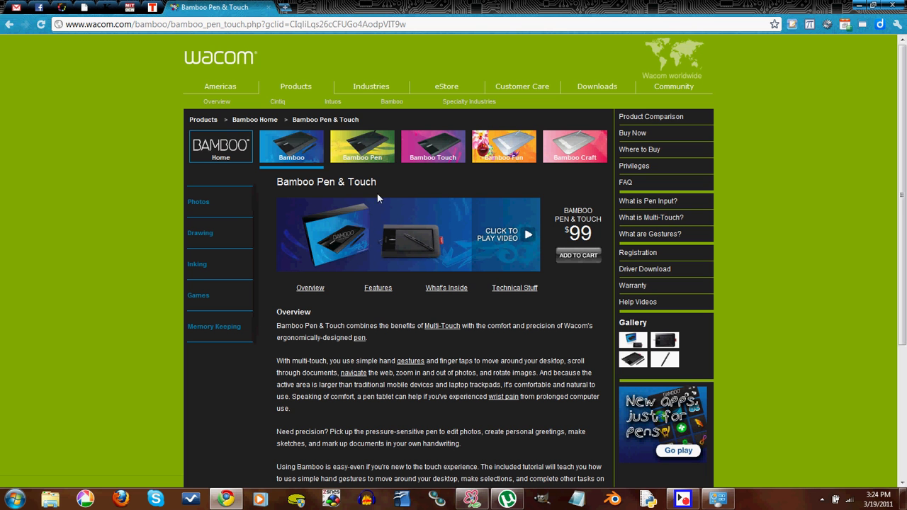
left_click(359, 150)
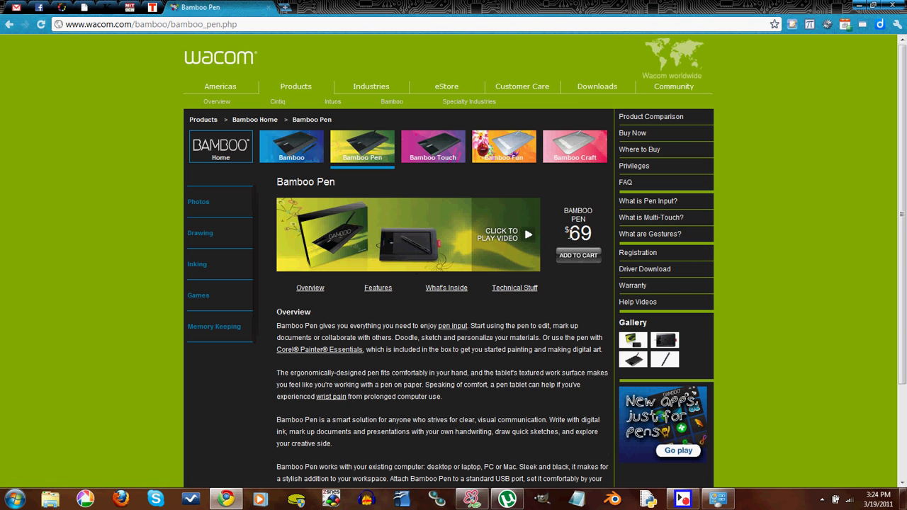
left_click_drag(581, 234, 570, 233)
left_click(585, 235)
- Switch the colour to yellow and draw freehand scribbles on the black canvas, toggling +Compatibility off and on
left_click(472, 499)
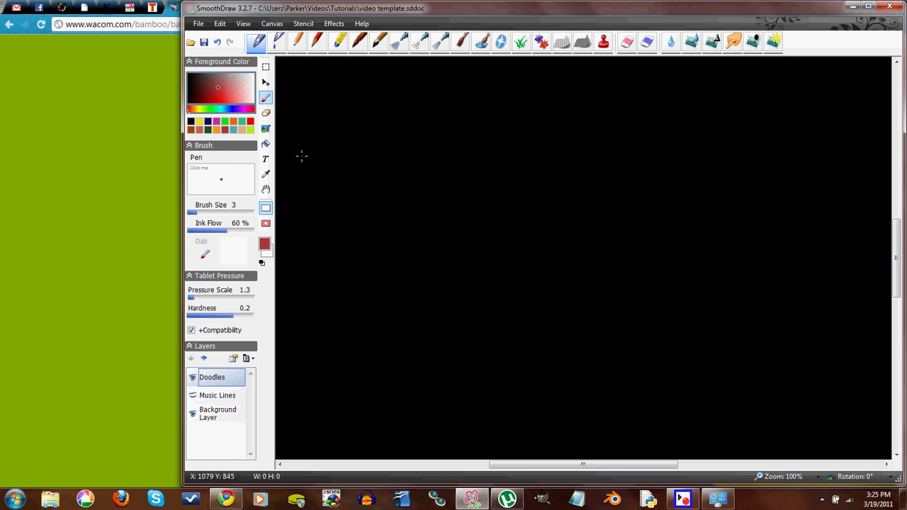
left_click(199, 122)
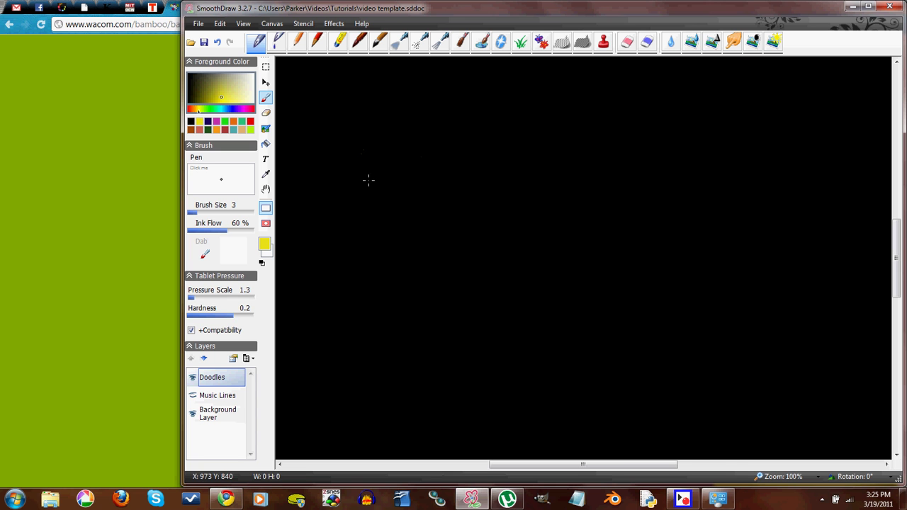
left_click(224, 330)
mouse_move(542, 166)
left_mouse_down()
mouse_move(524, 197)
mouse_move(565, 250)
left_mouse_up()
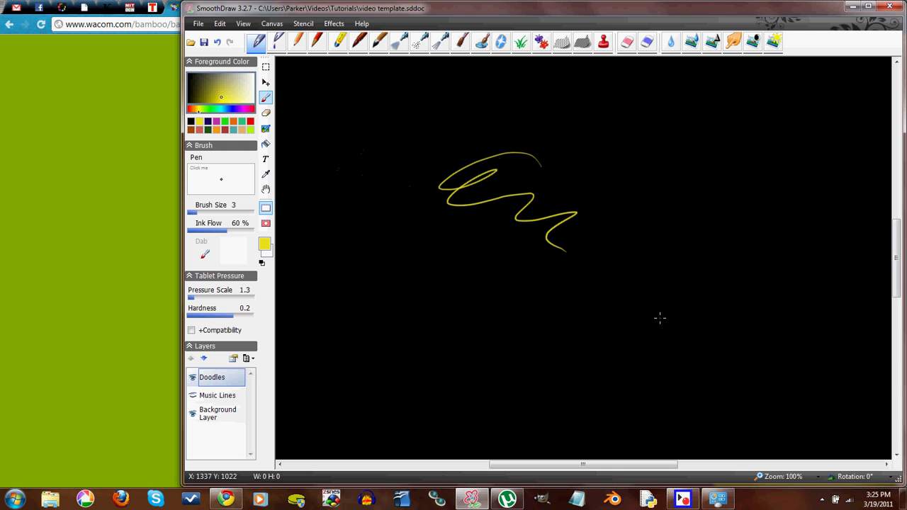
left_click(207, 330)
mouse_move(314, 221)
left_mouse_down()
mouse_move(324, 288)
mouse_move(409, 286)
left_mouse_up()
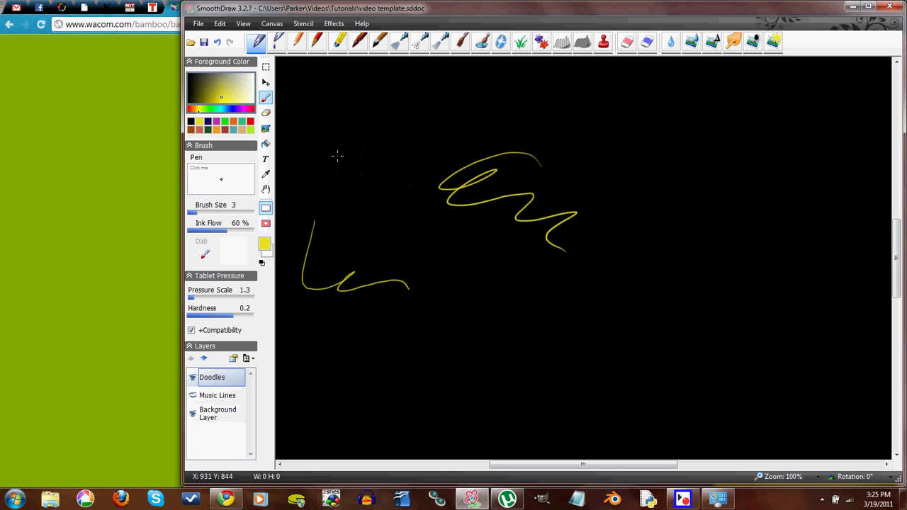
mouse_move(337, 156)
left_mouse_down()
mouse_move(369, 119)
mouse_move(411, 128)
left_mouse_up()
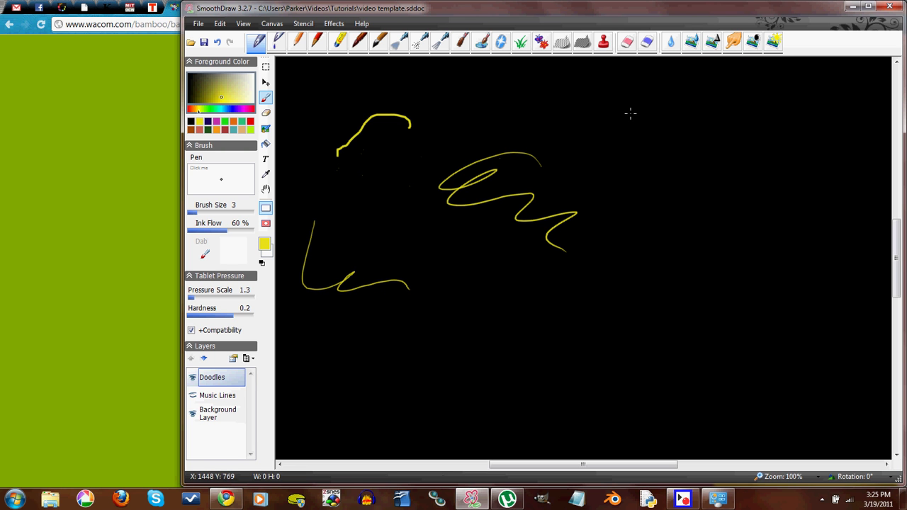
- Handwrite a name in yellow at the upper right of the canvas
left_click_drag(631, 113, 633, 187)
mouse_move(630, 114)
left_mouse_down()
mouse_move(644, 124)
mouse_move(638, 139)
mouse_move(655, 169)
mouse_move(672, 153)
mouse_move(691, 168)
mouse_move(714, 148)
left_mouse_up()
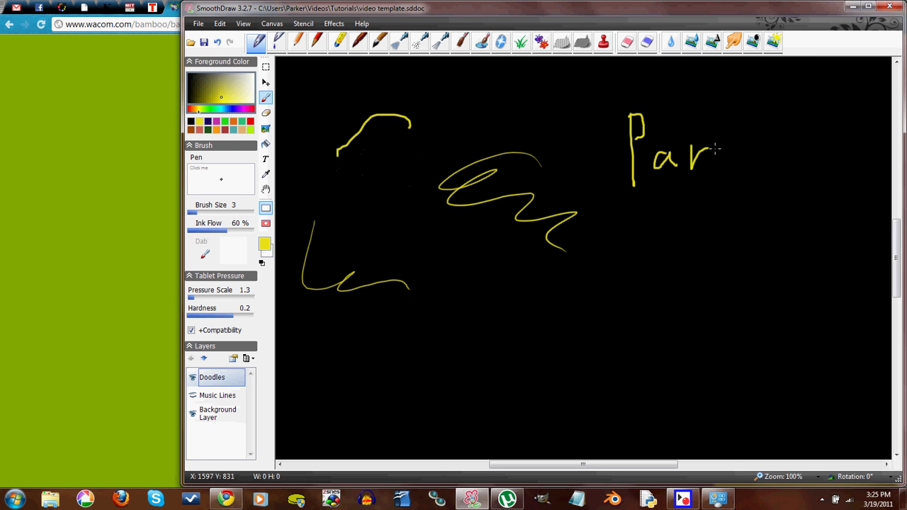
mouse_move(723, 112)
left_mouse_down()
mouse_move(713, 180)
mouse_move(750, 127)
mouse_move(741, 176)
mouse_move(778, 153)
mouse_move(766, 138)
mouse_move(754, 163)
mouse_move(776, 182)
left_mouse_up()
mouse_move(807, 136)
left_mouse_down()
mouse_move(796, 180)
mouse_move(830, 150)
left_mouse_up()
- With brush size 24, paint a thick wavy yellow stroke and an underlined name, then reset size to 3
left_click(219, 213)
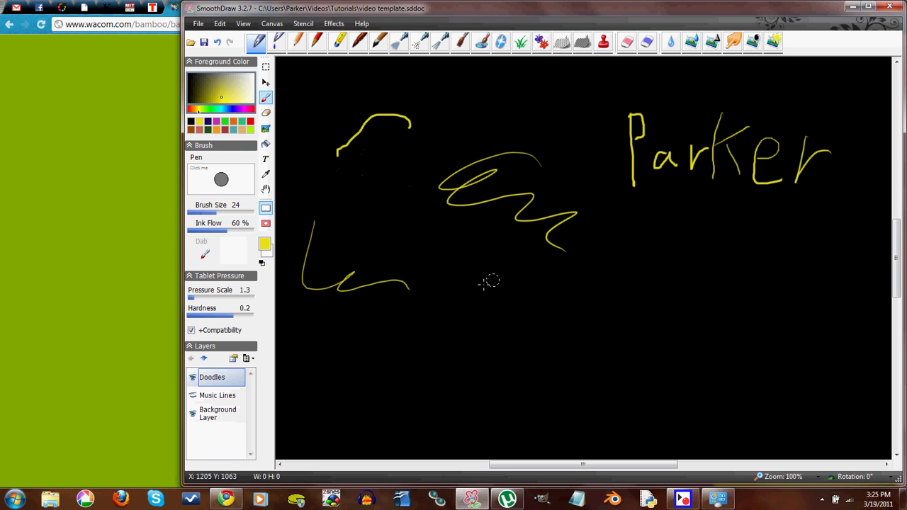
mouse_move(479, 286)
left_mouse_down()
mouse_move(477, 317)
mouse_move(666, 300)
mouse_move(757, 275)
mouse_move(750, 360)
mouse_move(668, 383)
mouse_move(700, 429)
left_mouse_up()
mouse_move(415, 317)
left_mouse_down()
mouse_move(391, 411)
mouse_move(390, 363)
left_mouse_up()
mouse_move(438, 383)
left_mouse_down()
mouse_move(441, 400)
mouse_move(546, 370)
mouse_move(653, 368)
left_mouse_up()
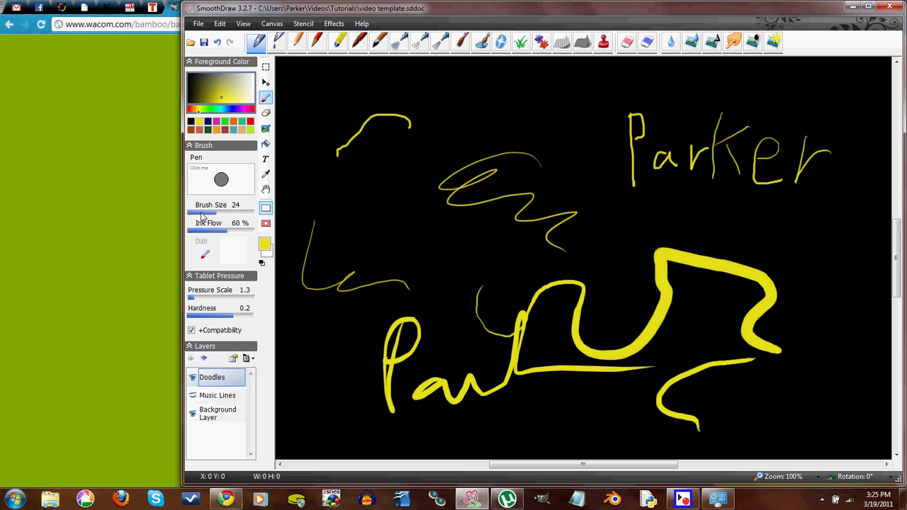
left_click_drag(206, 212, 197, 211)
left_click_drag(896, 255, 895, 316)
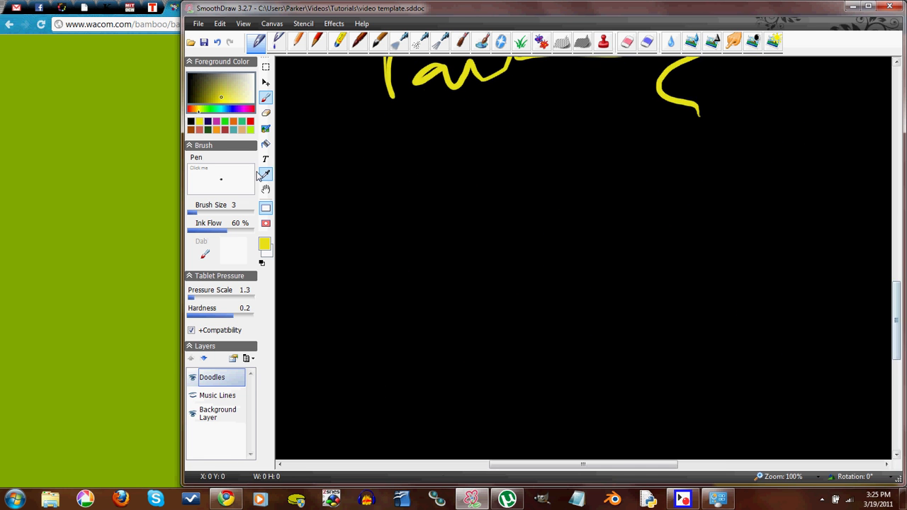
- Pick the dark red swatch and handwrite the e-mail address below the yellow name
left_click(225, 130)
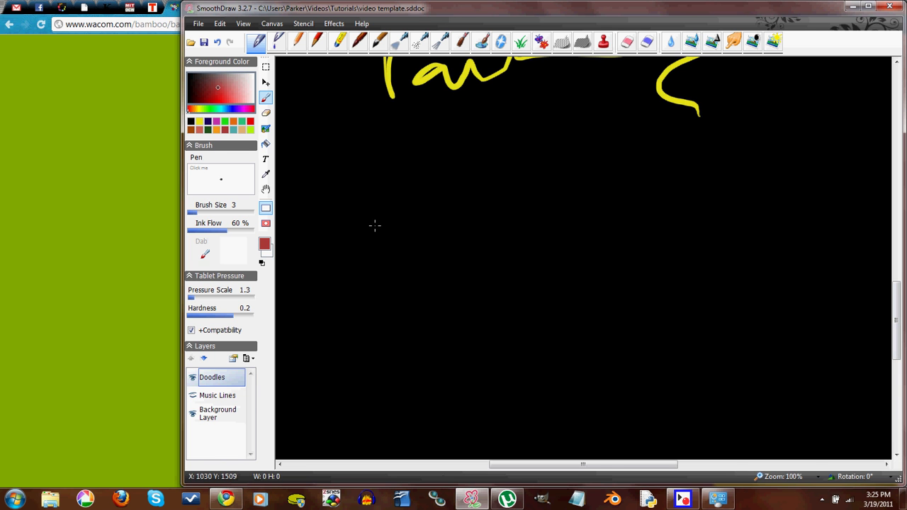
left_click_drag(363, 200, 365, 244)
mouse_move(392, 210)
left_mouse_down()
mouse_move(385, 242)
mouse_move(409, 232)
mouse_move(423, 243)
mouse_move(466, 241)
left_mouse_up()
left_click_drag(479, 208, 477, 246)
mouse_move(480, 210)
left_mouse_down()
mouse_move(490, 236)
mouse_move(514, 241)
left_mouse_up()
mouse_move(507, 225)
left_mouse_down()
mouse_move(522, 224)
mouse_move(534, 244)
mouse_move(573, 229)
mouse_move(586, 267)
left_mouse_up()
mouse_move(602, 225)
left_mouse_down()
mouse_move(655, 232)
mouse_move(661, 221)
mouse_move(683, 242)
mouse_move(741, 215)
mouse_move(766, 225)
left_mouse_up()
scroll(900, 312, "up", 3)
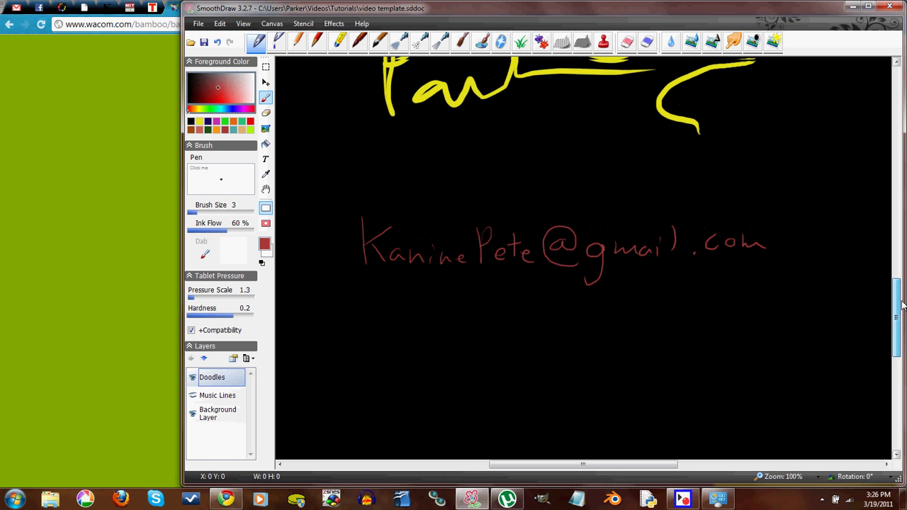
scroll(899, 284, "up", 2)
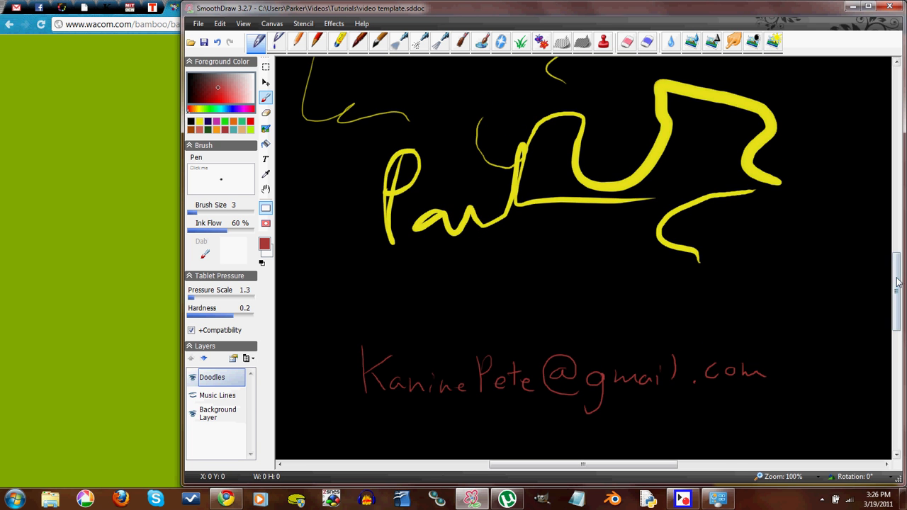
scroll(898, 282, "down", 5)
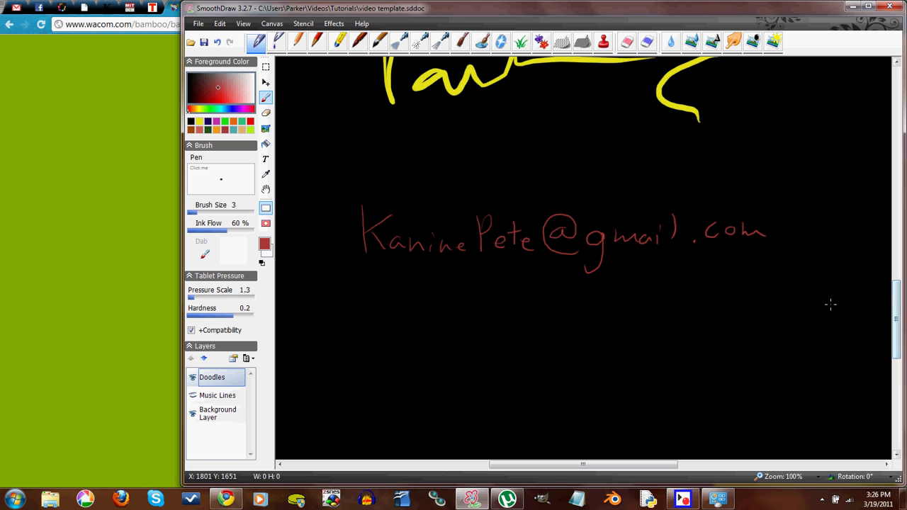